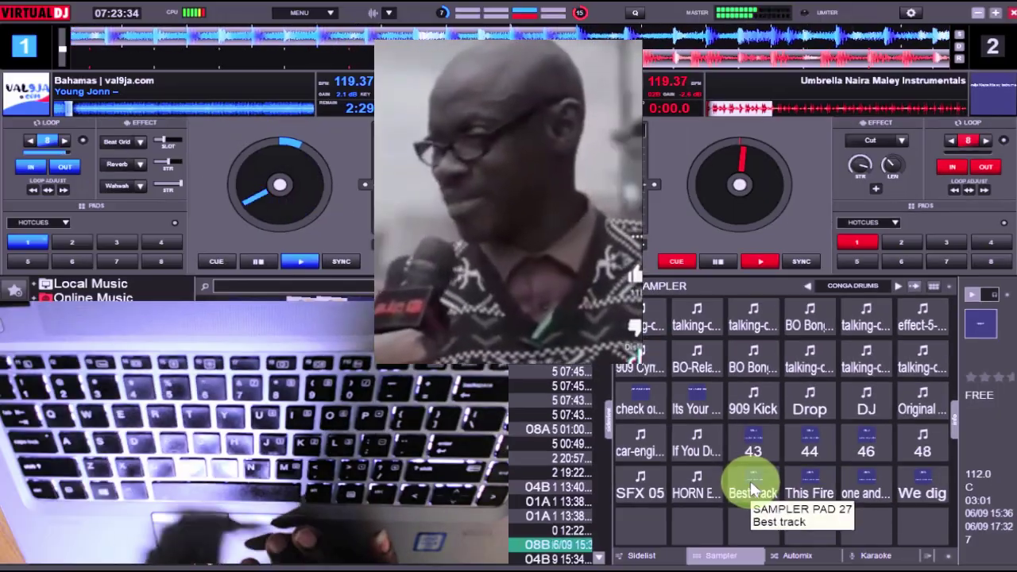
Fire the Best track and This Fire sampler pads and start deck 2 playing.
left_click(752, 489)
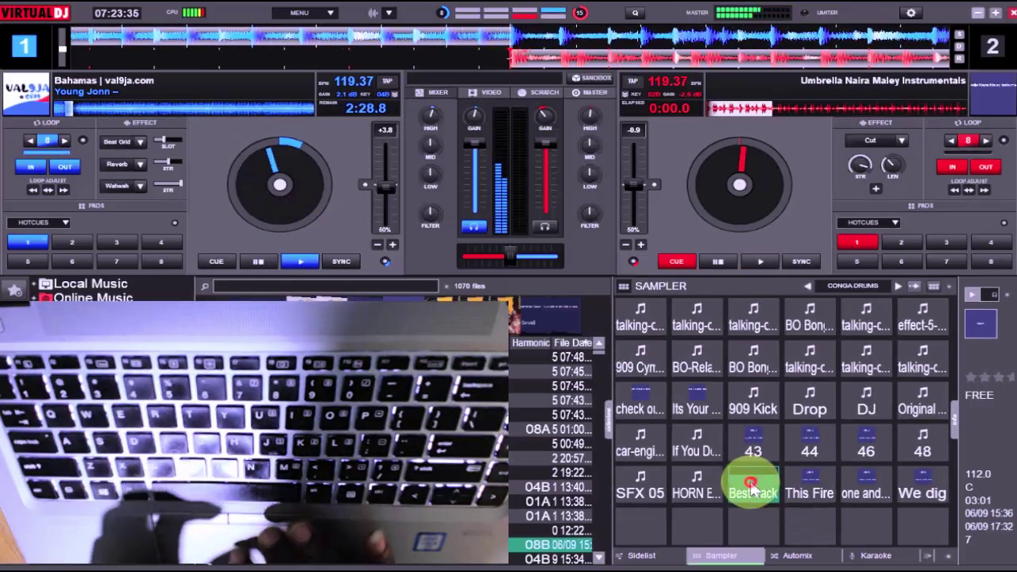
key("Tab")
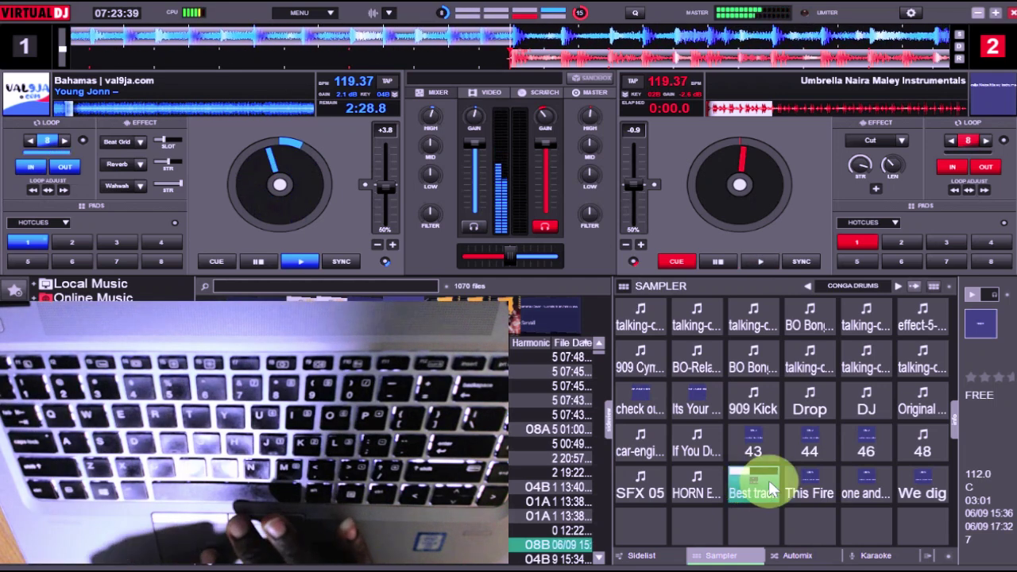
left_click(811, 478)
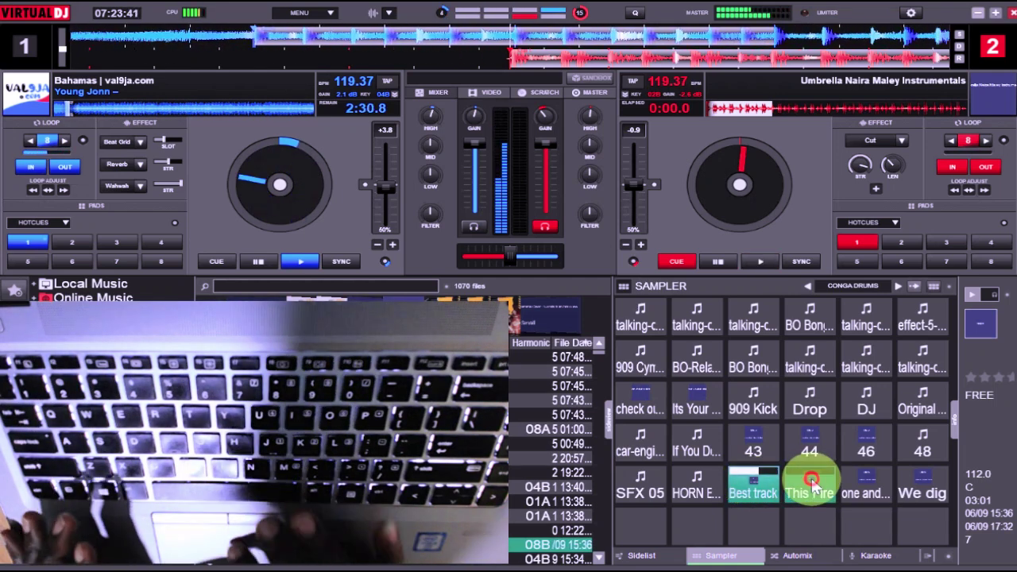
key("space")
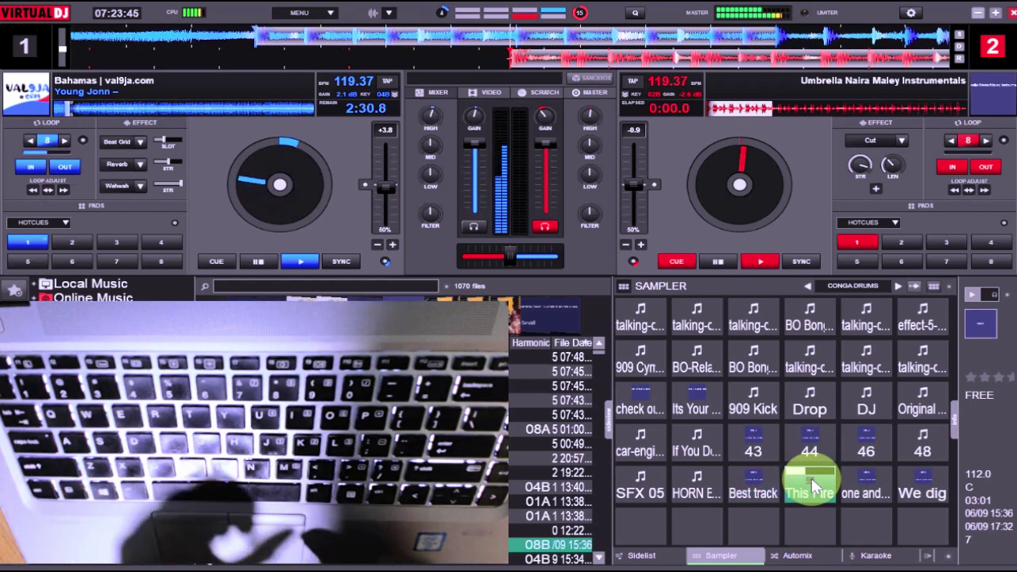
Trigger talking pads 1 and 2 and cymbal pad 7, then start deck 2 again.
key("1")
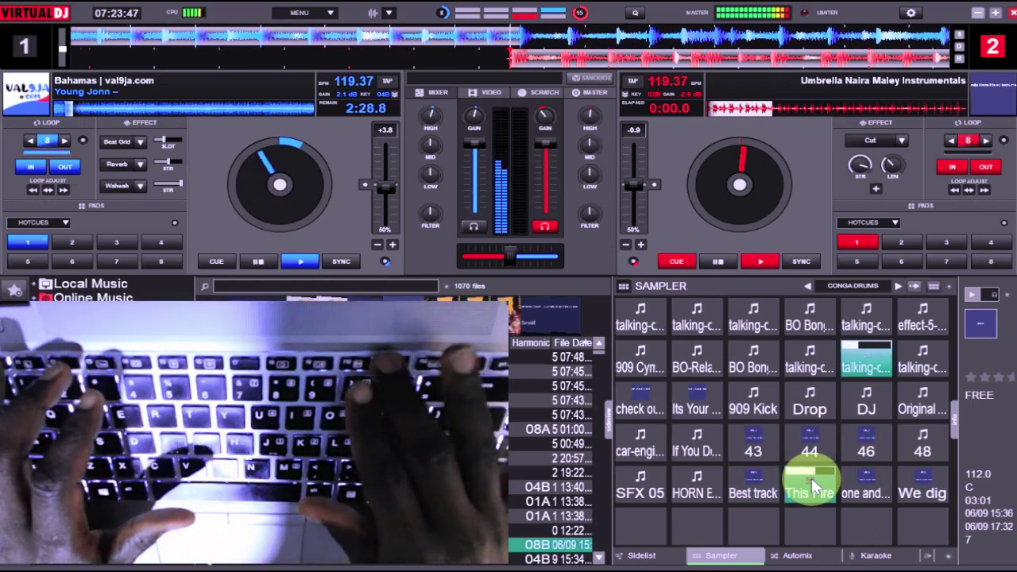
key("2")
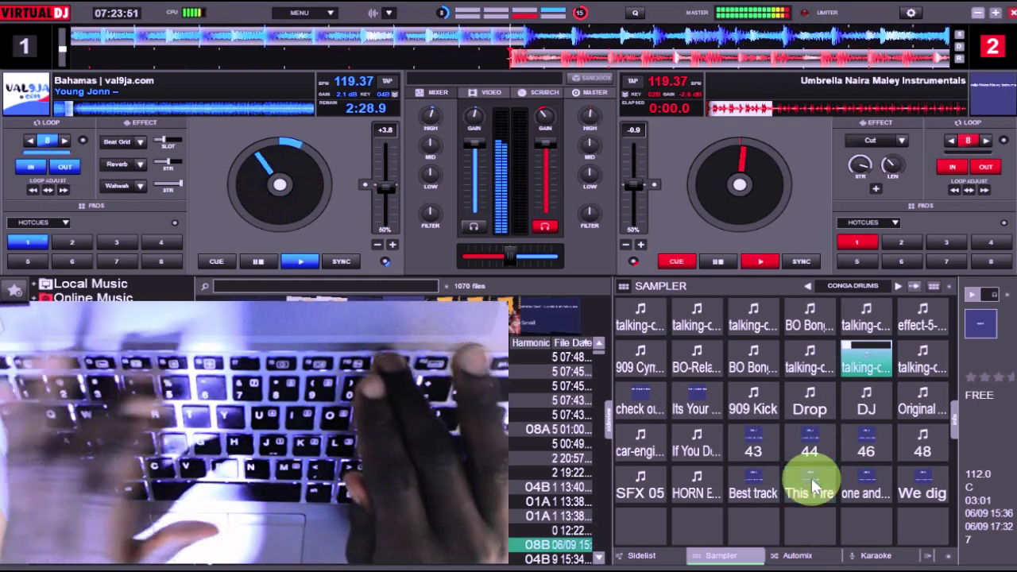
key("7")
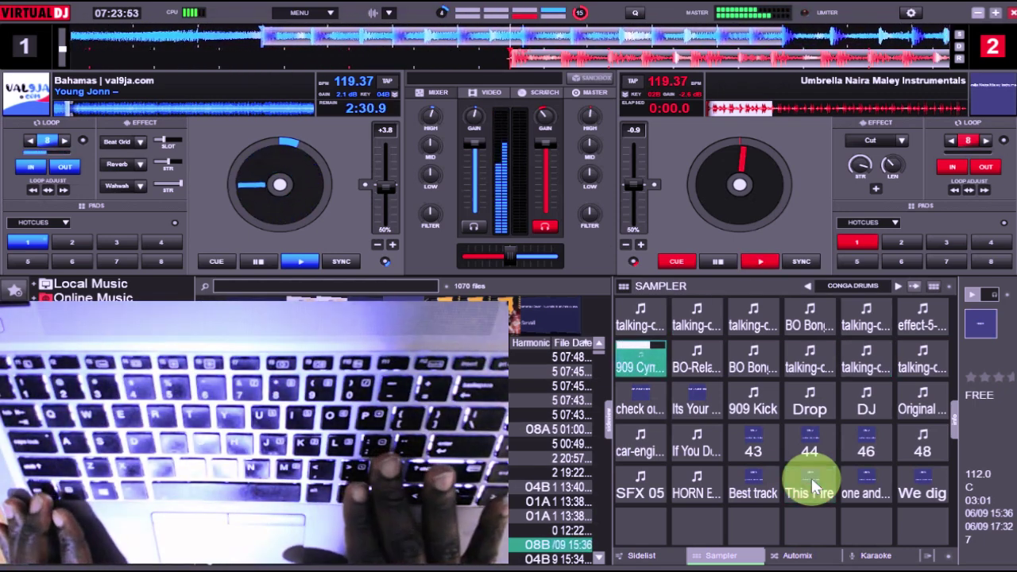
key("space")
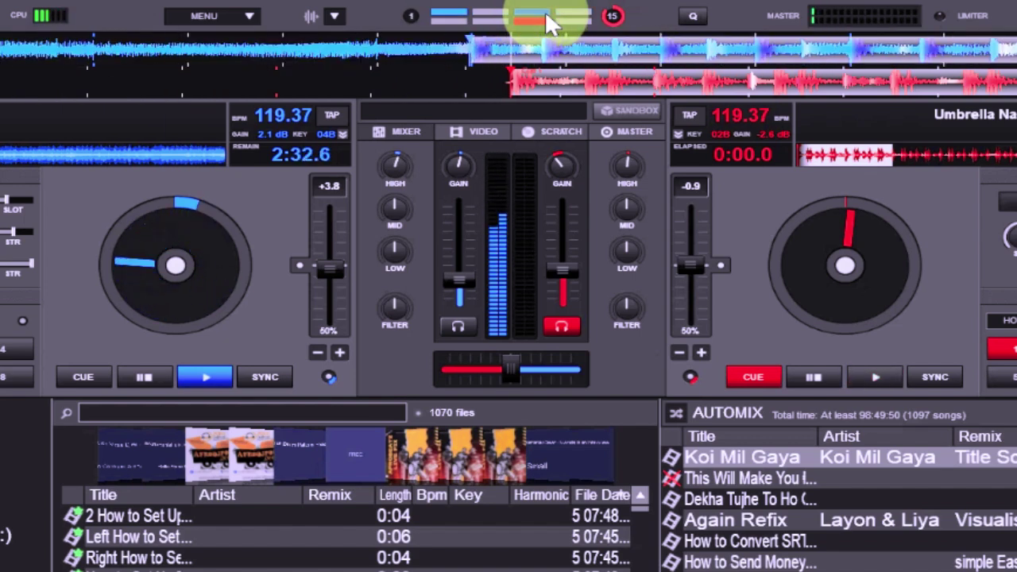
Drag across the top beat counter, then jump deck 1 back four times so the count restarts.
mouse_move(546, 18)
left_mouse_down()
mouse_move(451, 25)
mouse_move(522, 22)
left_mouse_up()
mouse_move(587, 9)
left_mouse_down()
mouse_move(453, 23)
mouse_move(552, 19)
mouse_move(427, 14)
mouse_move(528, 10)
left_mouse_up()
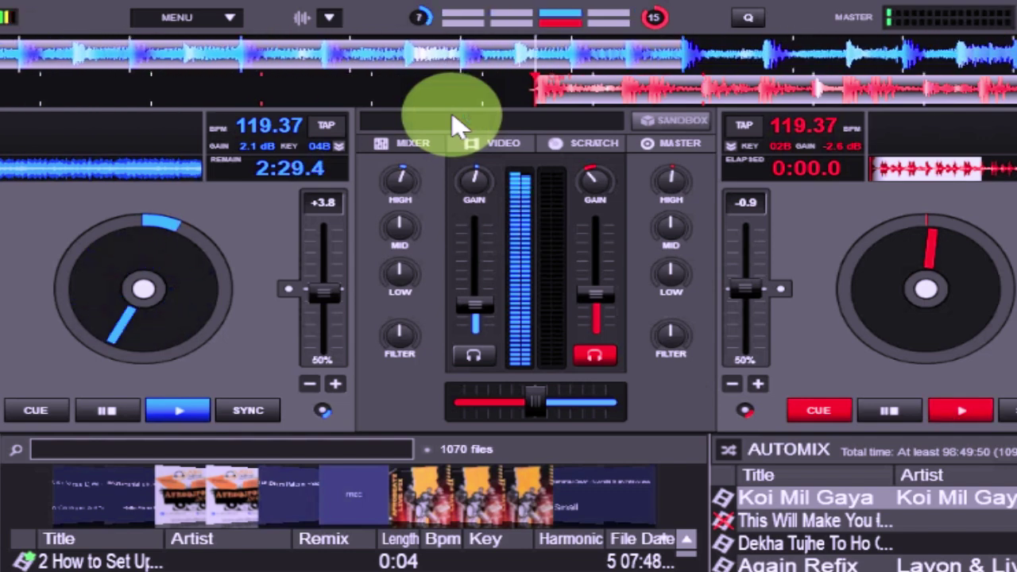
left_click(467, 67)
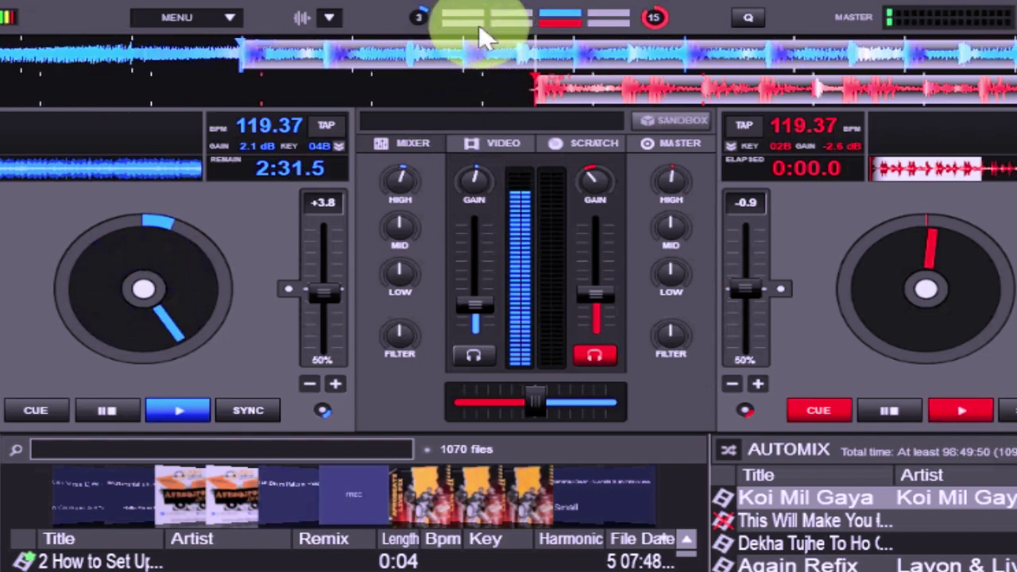
left_click(424, 18)
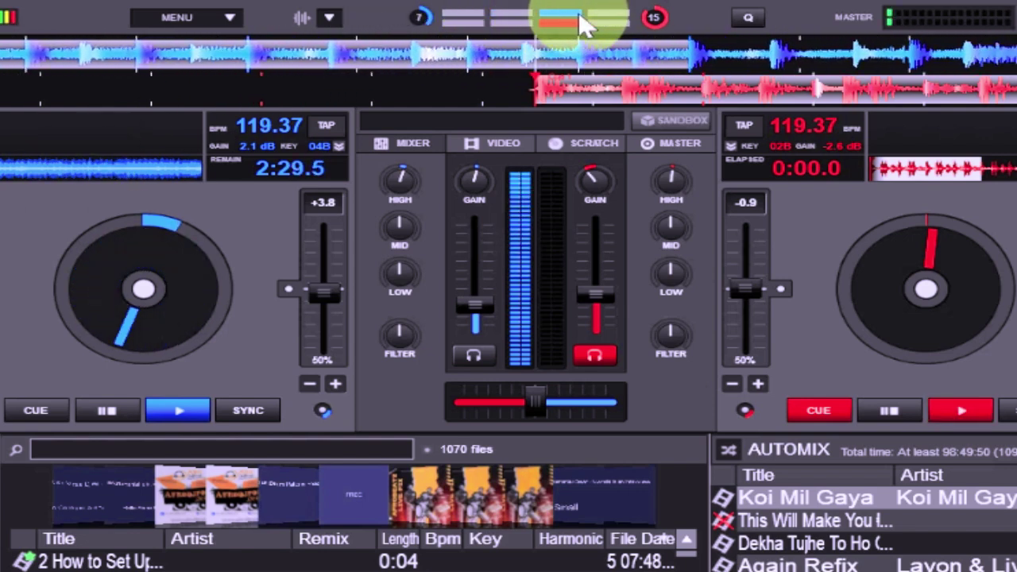
left_click(623, 21)
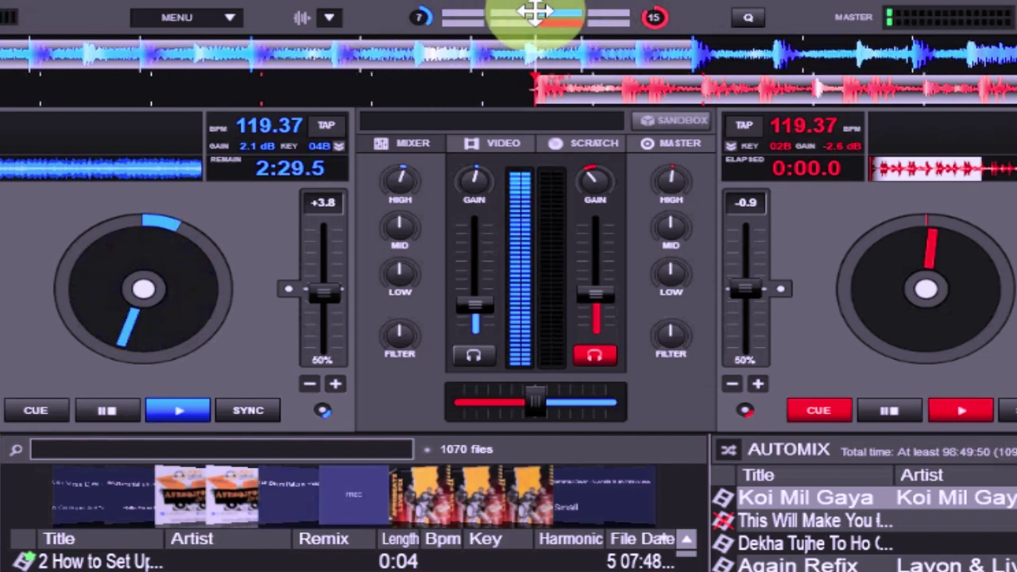
left_click(592, 22)
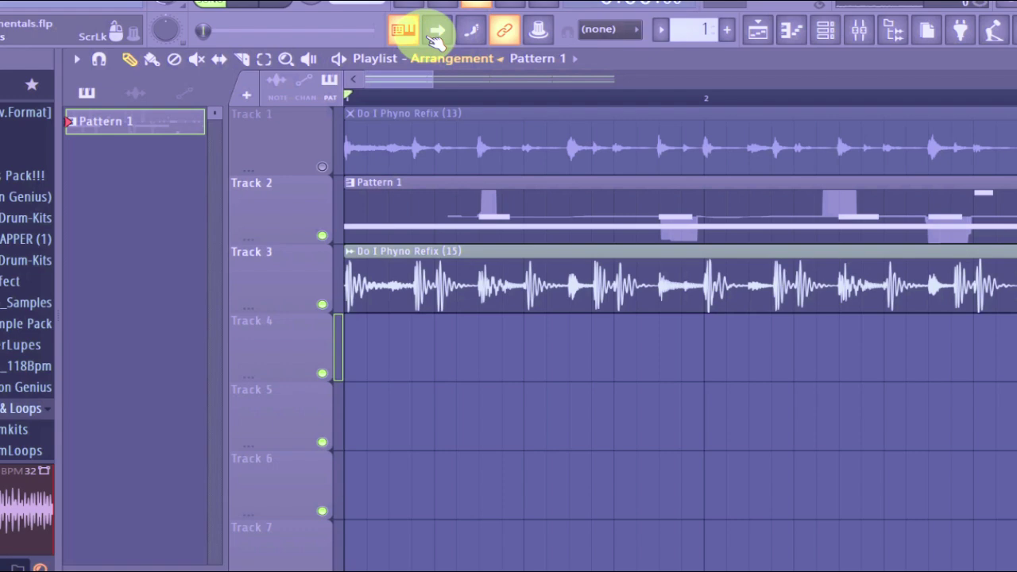
Mute Track 2 and Track 3, then play the arrangement from bar 1 and stop it.
left_click(327, 233)
left_click(322, 304)
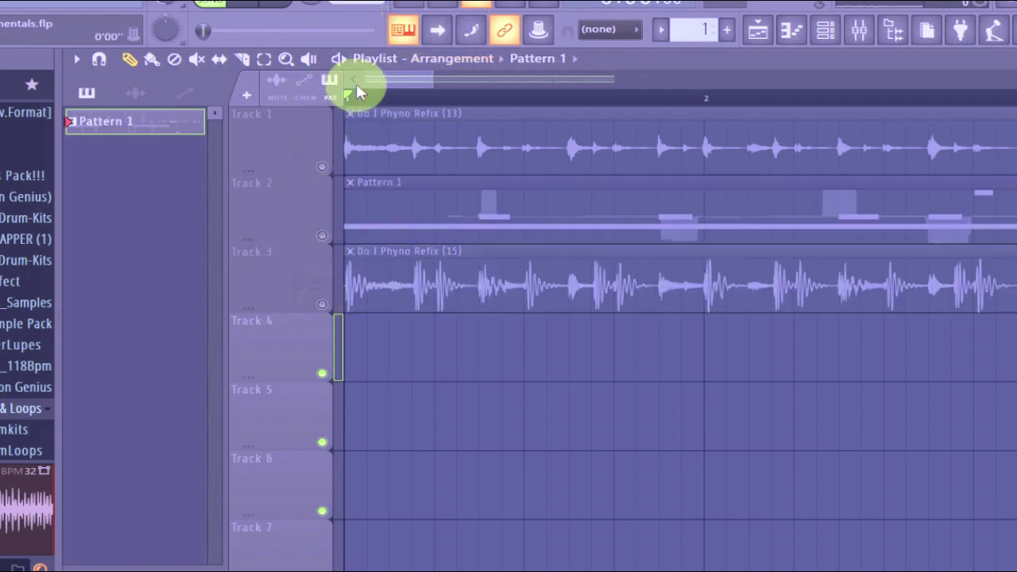
left_click(421, 8)
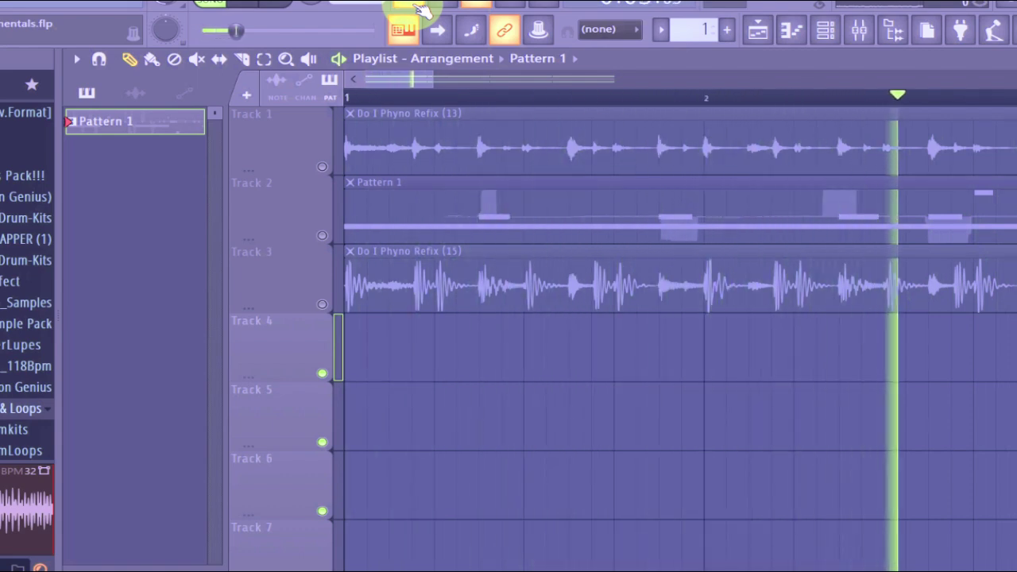
key("space")
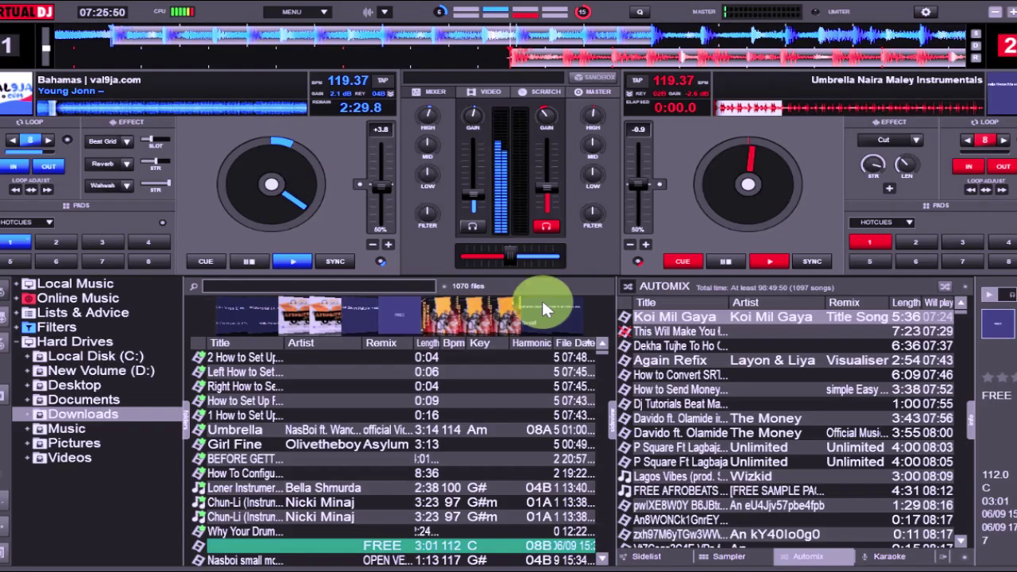
Jump deck 1 back a few seconds using the top waveform.
left_click(465, 33)
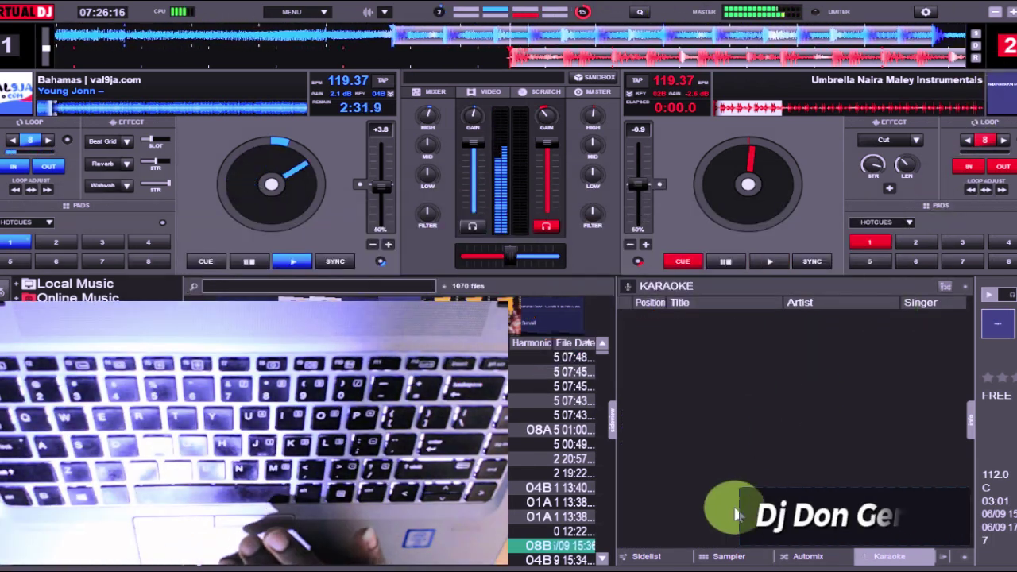
Bring up the sampler pad grid, make deck 1 active, and stop its playback.
left_click(727, 557)
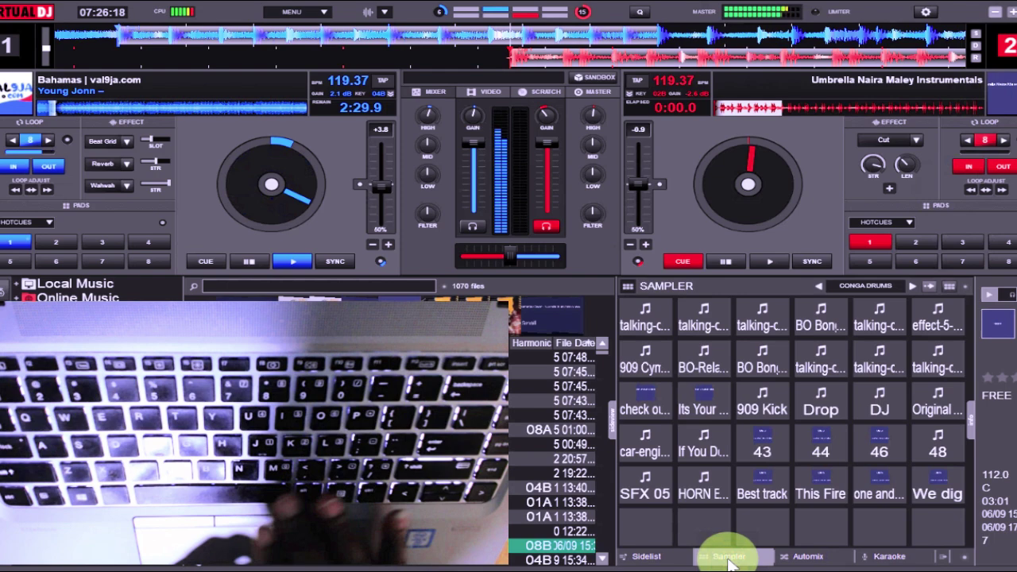
left_click(900, 489)
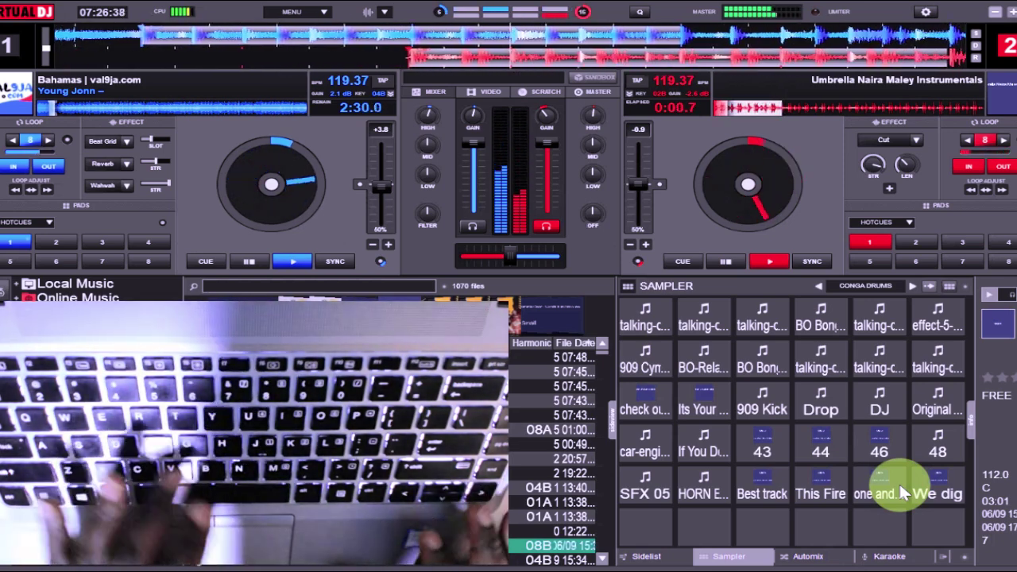
key("Tab")
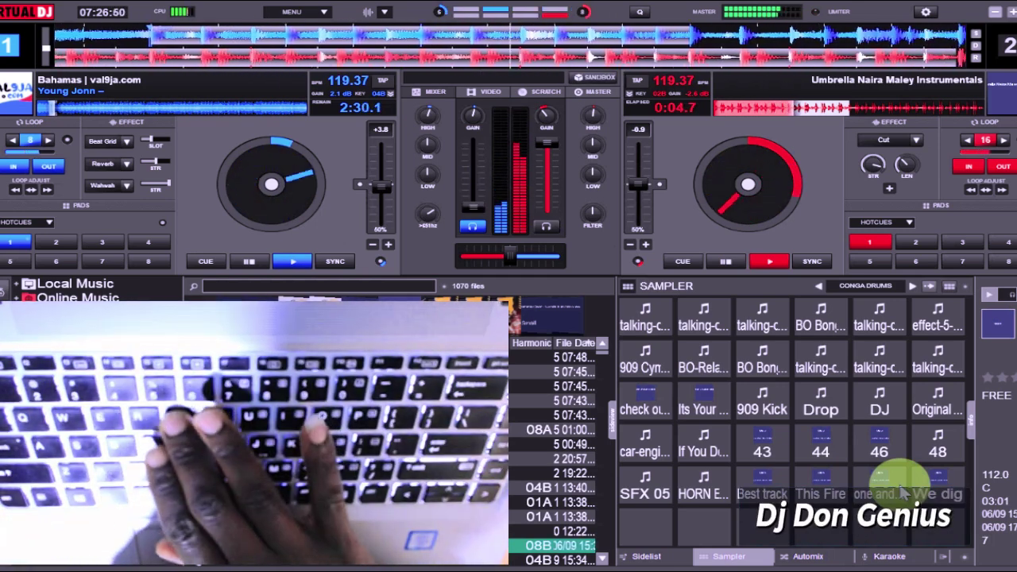
key("space")
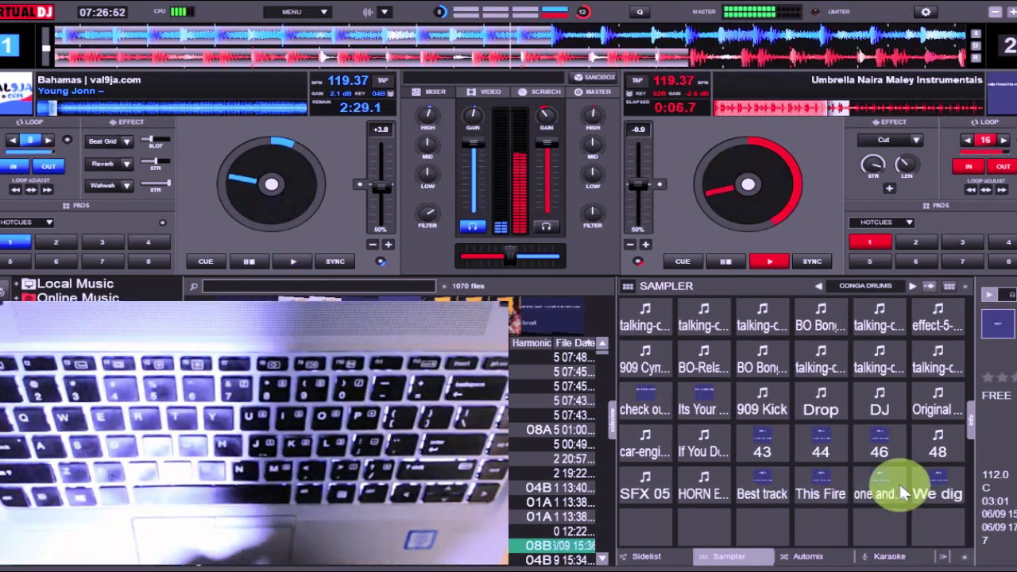
Fire talking pad 2, retrigger it, then fire top-row pads 3, 2 and 6.
key("2")
key("t")
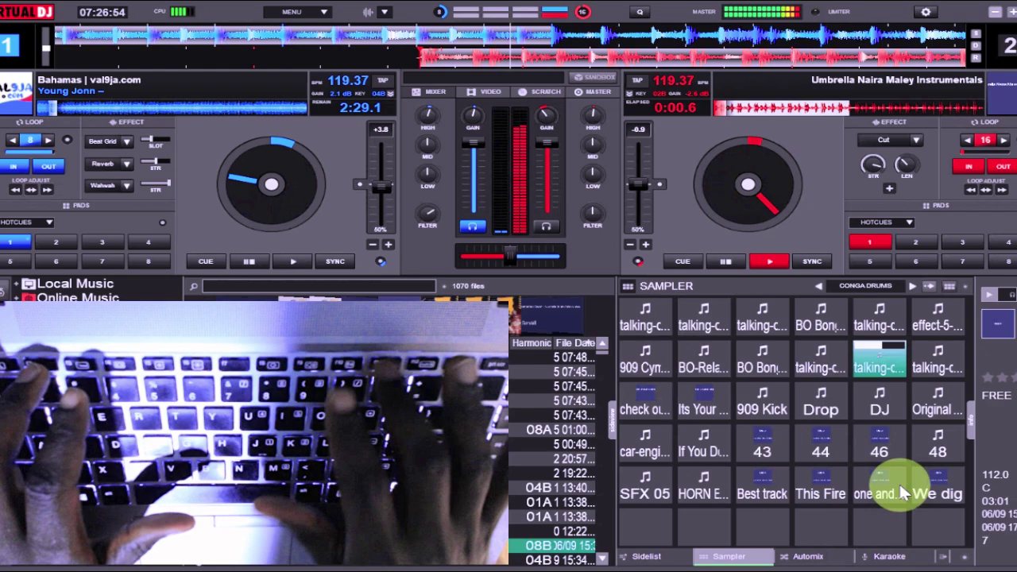
key("3")
key("2")
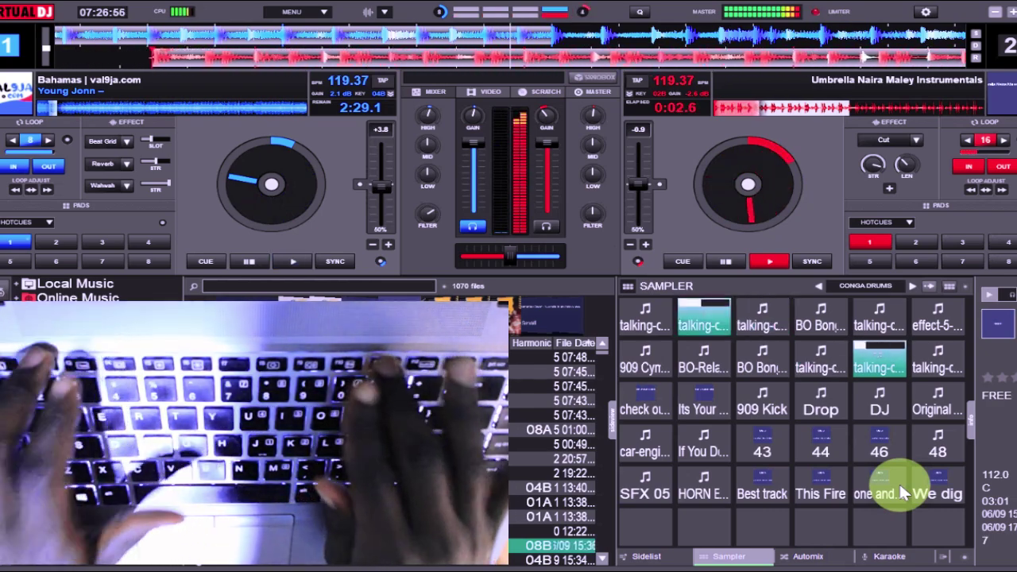
key("6")
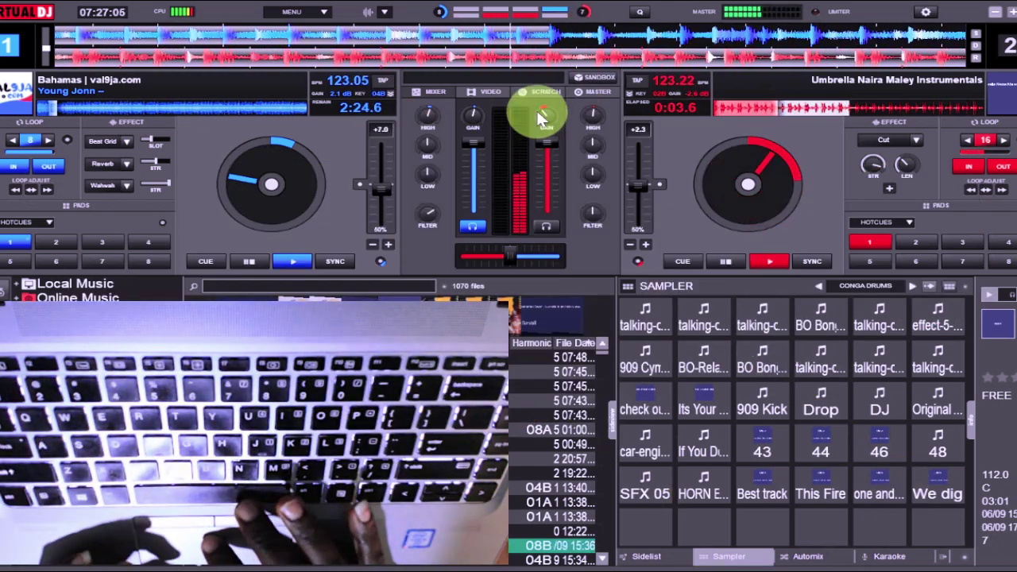
Raise deck 2's gain to −1.2 dB and start deck 1 playing.
left_click_drag(537, 112, 548, 108)
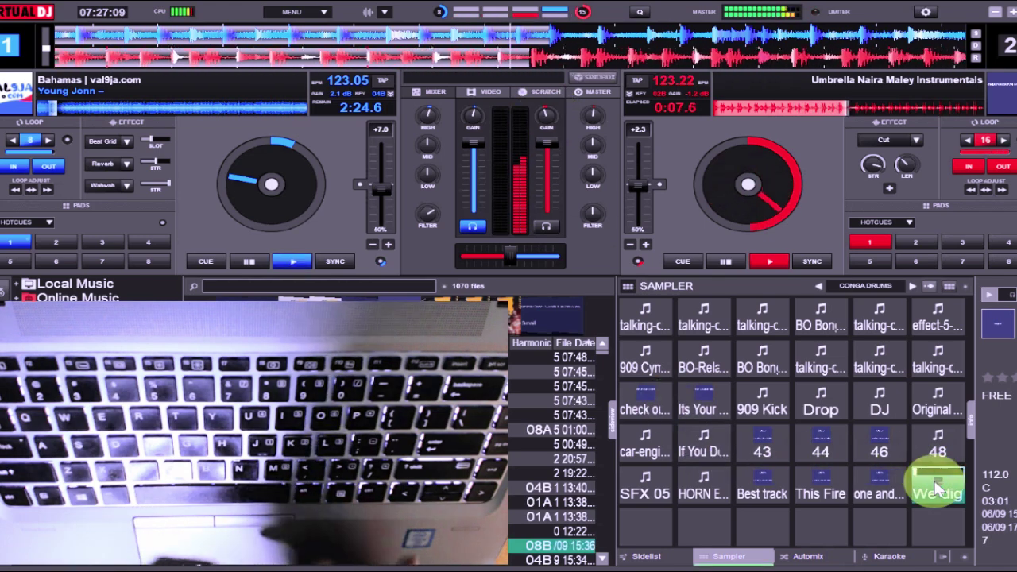
key("space")
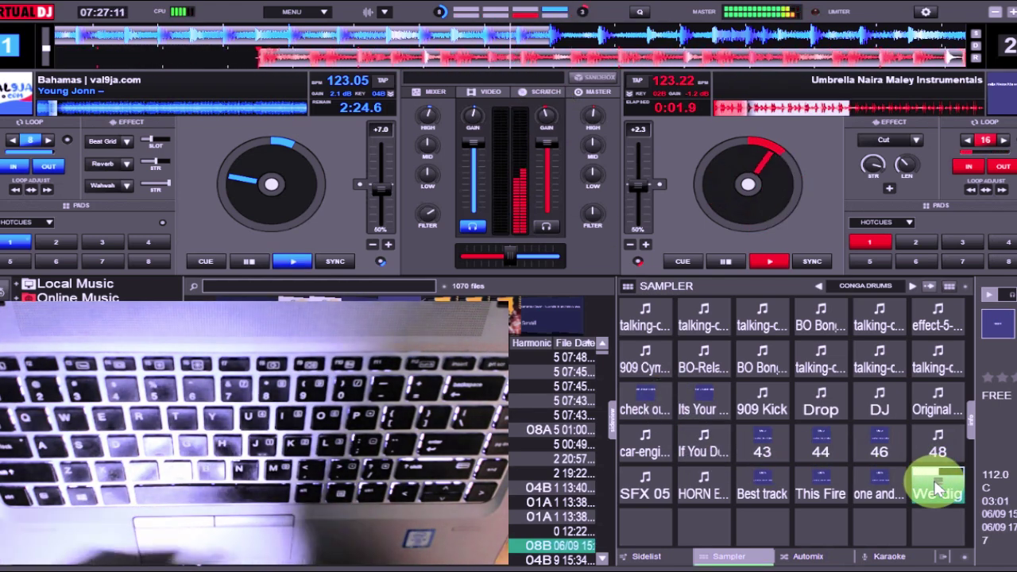